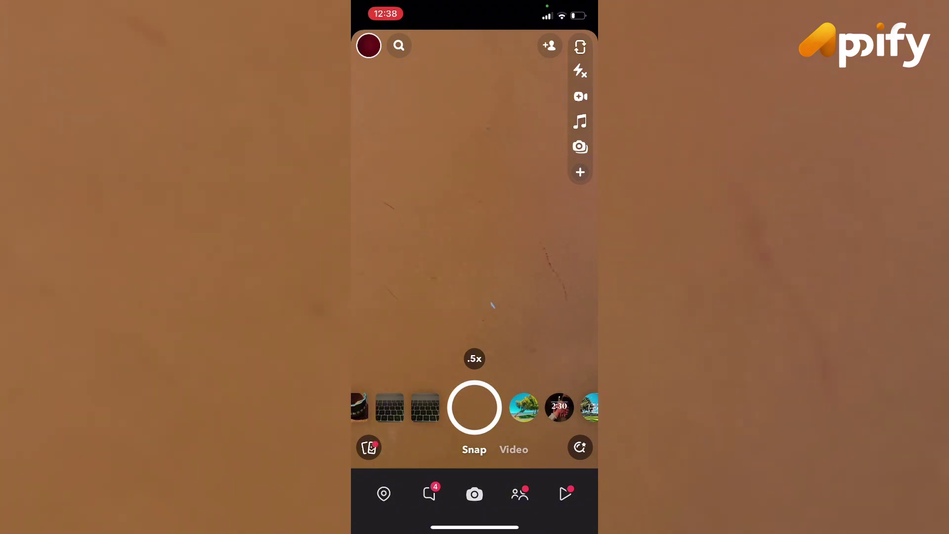
Open Snap Map from the map pin to show your avatar in Lalitpur District.
left_click(383, 493)
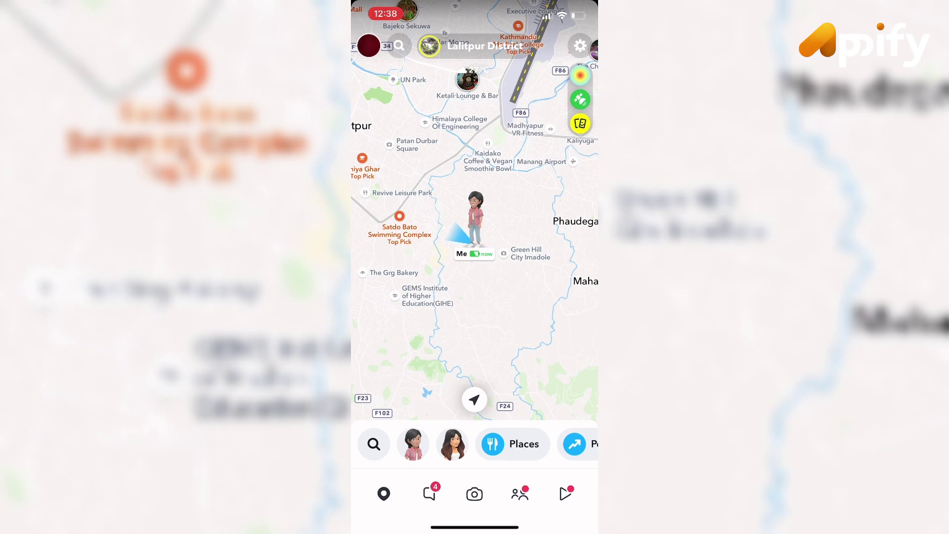
Open Snap Map's gear settings, where location is shared with My Friends.
left_click(580, 46)
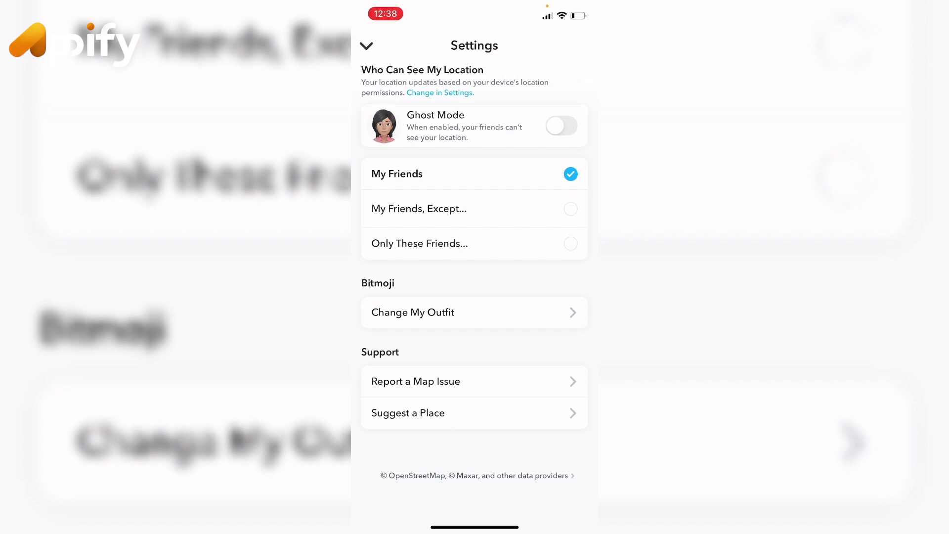
Turn on the Ghost Mode toggle to bring up the Enable Ghost Mode duration prompt.
left_click(561, 126)
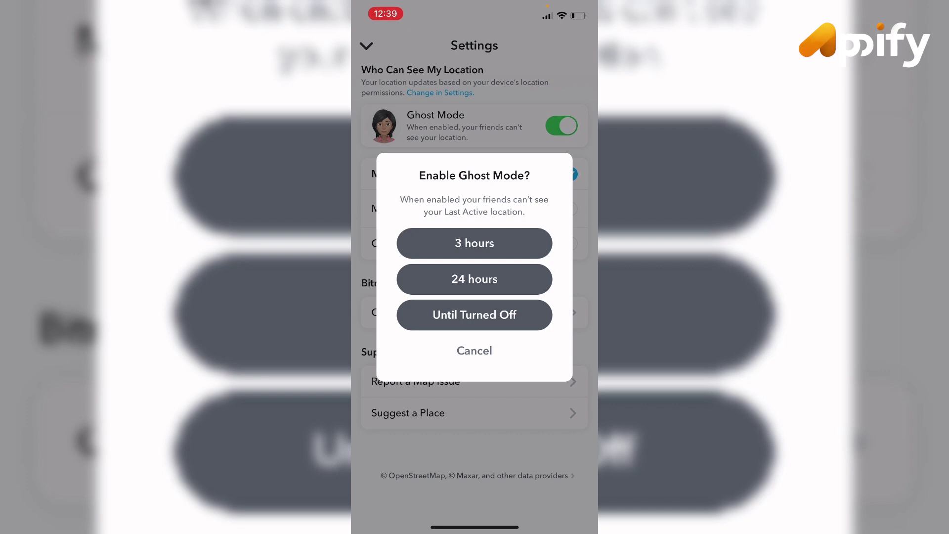
Choose '3 hours' so Ghost Mode stays enabled until 15:39.
left_click(474, 243)
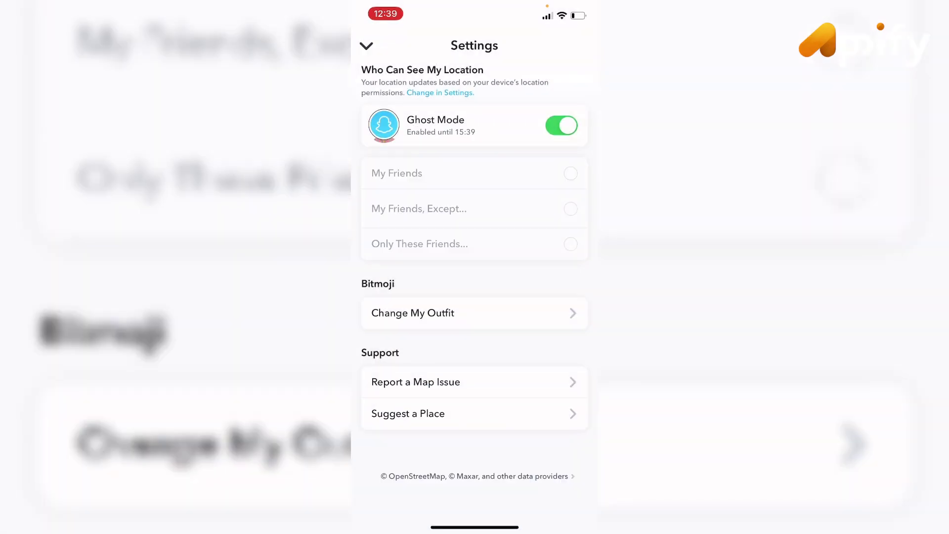